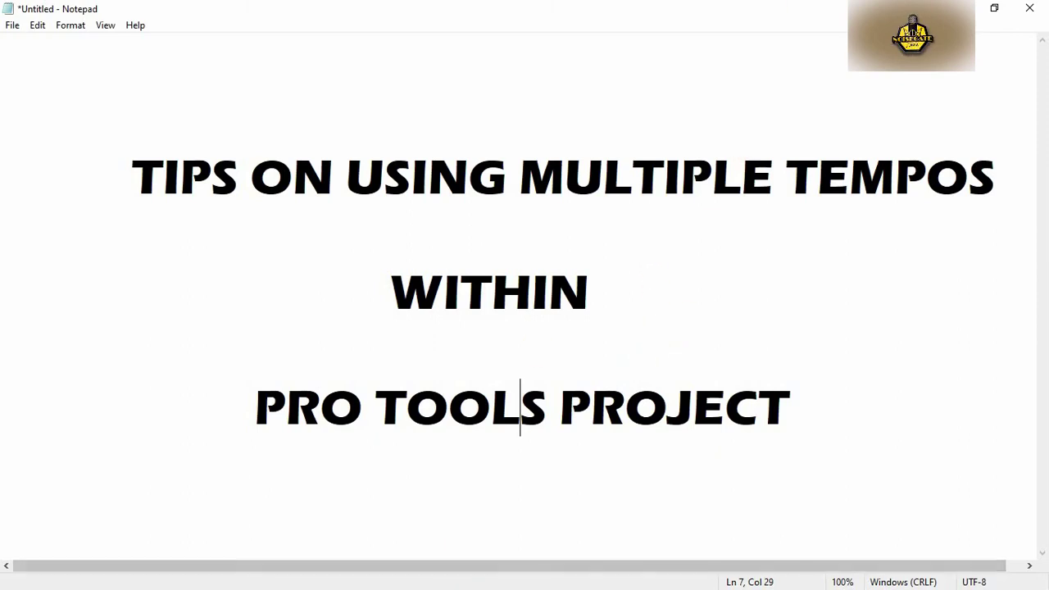
Step: Hide the Notepad title notes and bring up the ALAFIA session's Edit window
{"action": "key", "text": "super+d"}
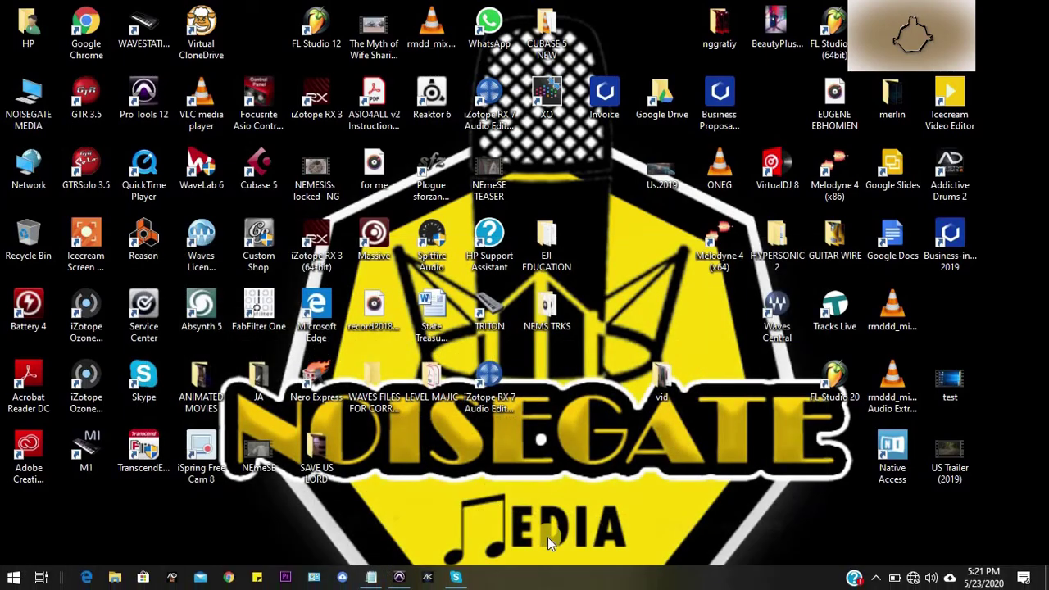
{"action": "left_click", "coordinate": [399, 578]}
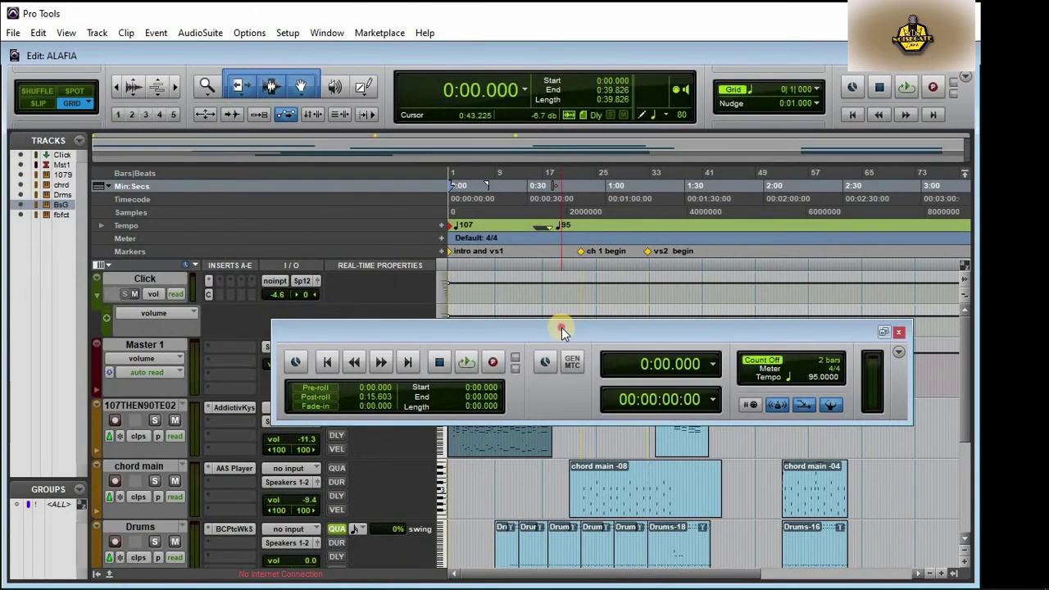
Step: Move the Transport window up and left to uncover the 107THEN90TE02 clips
{"action": "left_click_drag", "start_coordinate": [562, 327], "coordinate": [492, 362]}
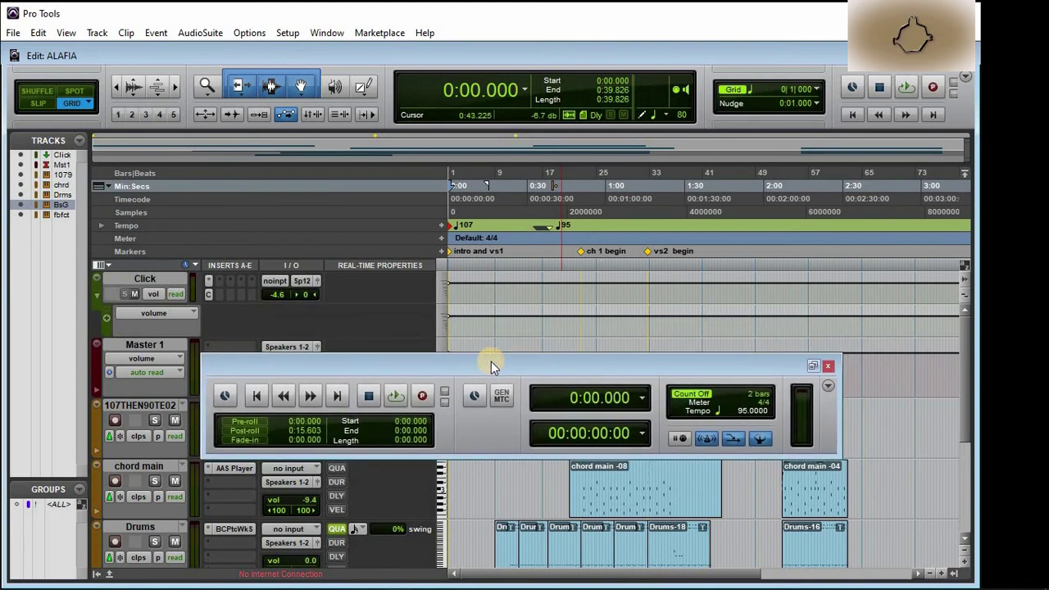
{"action": "mouse_move", "coordinate": [491, 365]}
{"action": "left_mouse_down"}
{"action": "mouse_move", "coordinate": [561, 324]}
{"action": "mouse_move", "coordinate": [530, 363]}
{"action": "mouse_move", "coordinate": [495, 365]}
{"action": "mouse_move", "coordinate": [562, 329]}
{"action": "mouse_move", "coordinate": [529, 361]}
{"action": "mouse_move", "coordinate": [492, 366]}
{"action": "mouse_move", "coordinate": [563, 324]}
{"action": "mouse_move", "coordinate": [530, 358]}
{"action": "mouse_move", "coordinate": [491, 360]}
{"action": "left_mouse_up"}
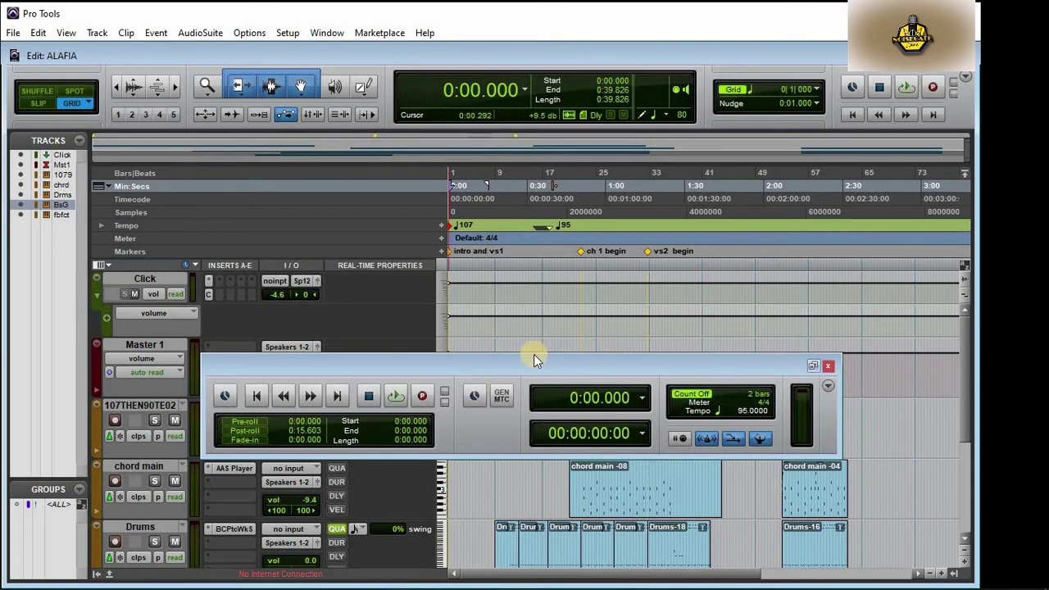
{"action": "left_click_drag", "start_coordinate": [543, 363], "coordinate": [462, 288]}
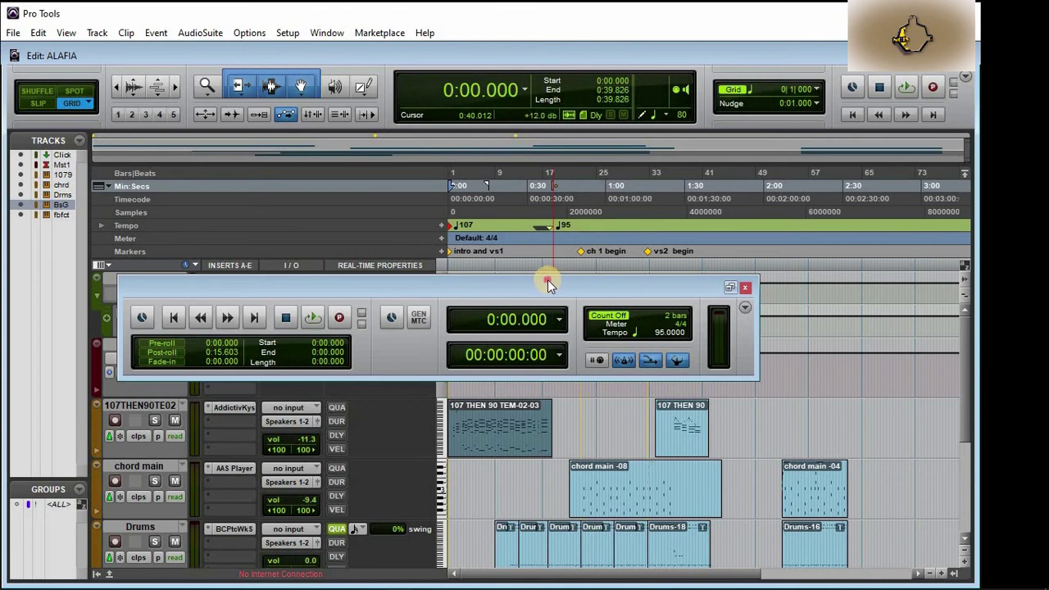
Step: Play the ALAFIA session from 0:28.598 through the tempo change, then stop
{"action": "left_click_drag", "start_coordinate": [547, 279], "coordinate": [534, 286]}
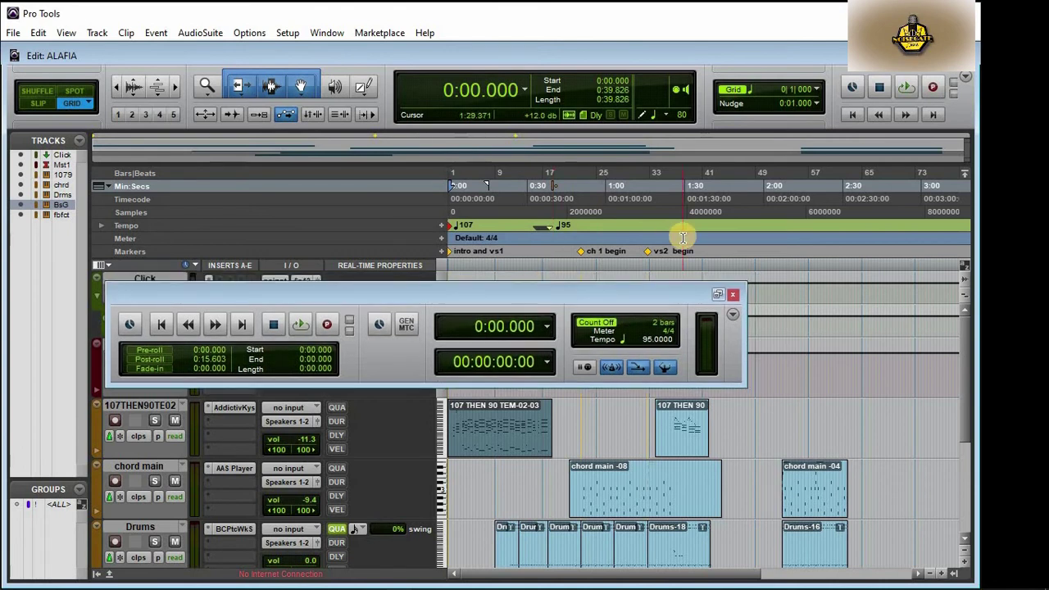
{"action": "left_click", "coordinate": [906, 88]}
{"action": "left_click", "coordinate": [907, 88]}
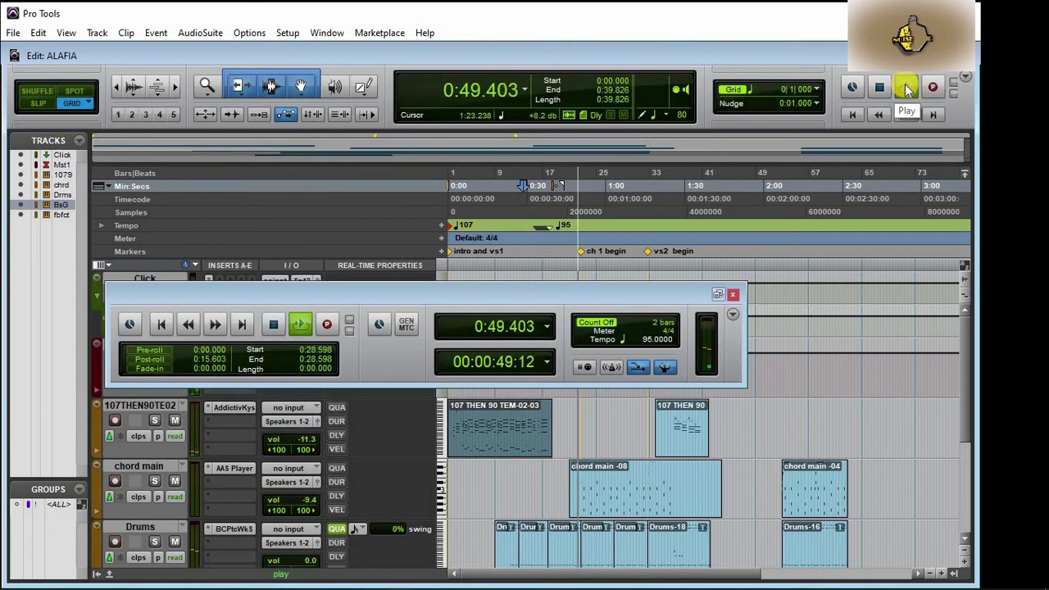
{"action": "left_click", "coordinate": [907, 89]}
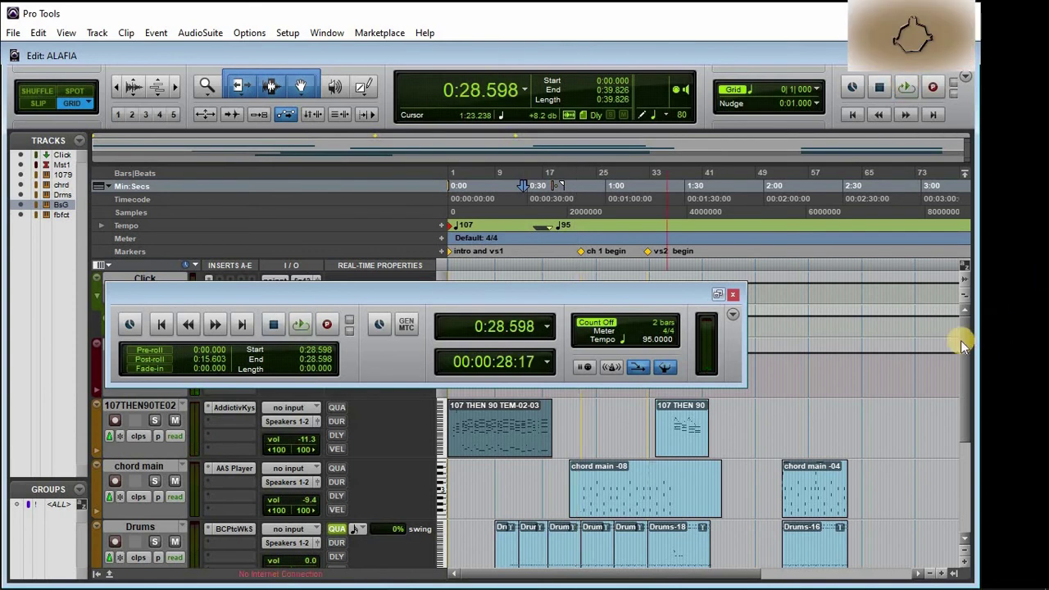
Step: Shift the Transport window down-left and return the counter to 0:00.000
{"action": "scroll", "coordinate": [961, 343], "scroll_direction": "down", "scroll_amount": 1}
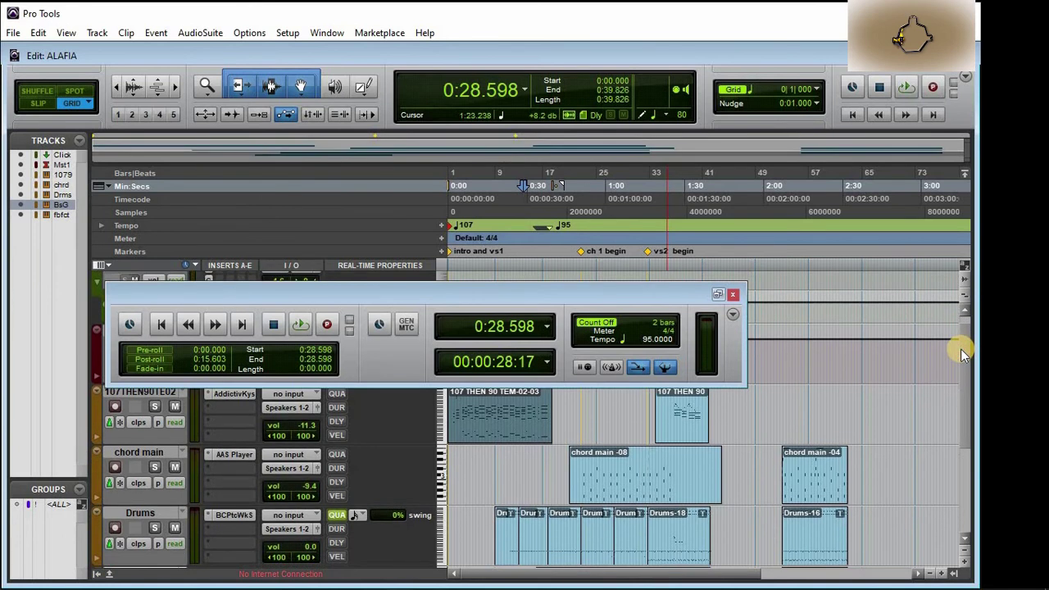
{"action": "left_click", "coordinate": [548, 293]}
{"action": "left_click_drag", "start_coordinate": [548, 292], "coordinate": [522, 356]}
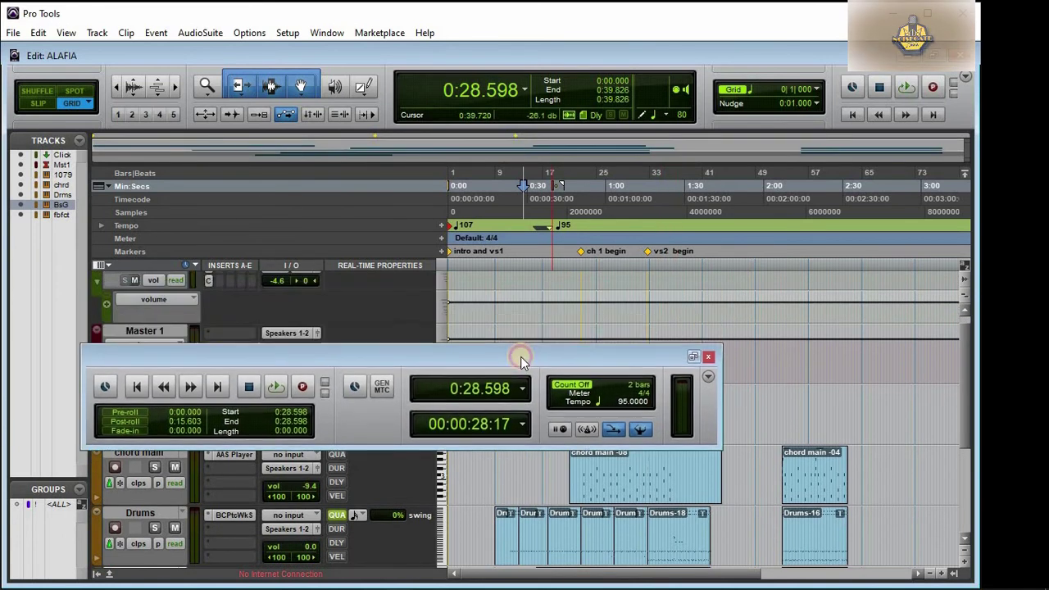
{"action": "left_click", "coordinate": [853, 115]}
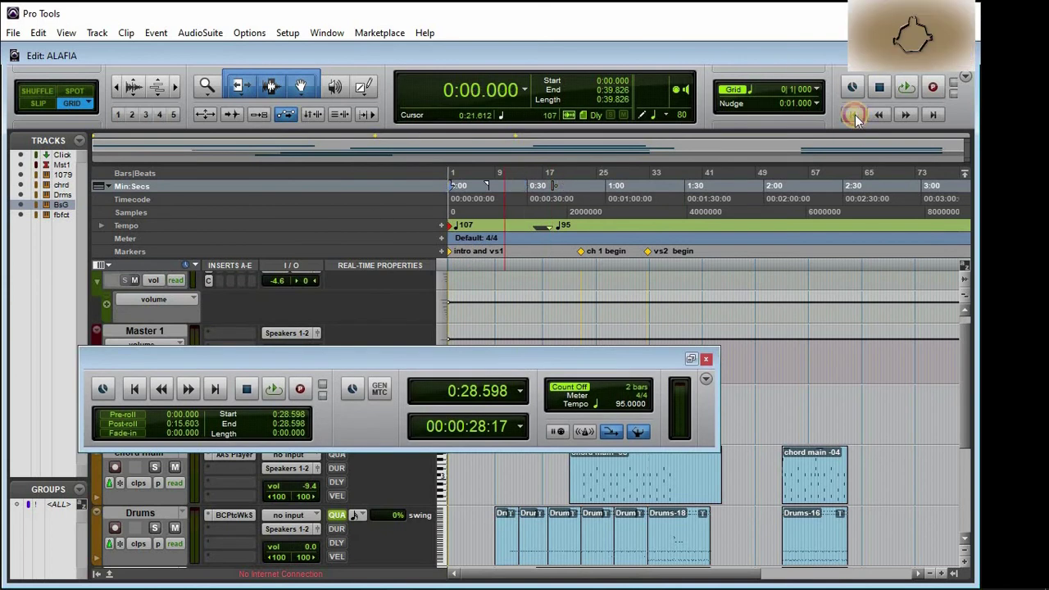
{"action": "left_click", "coordinate": [453, 190]}
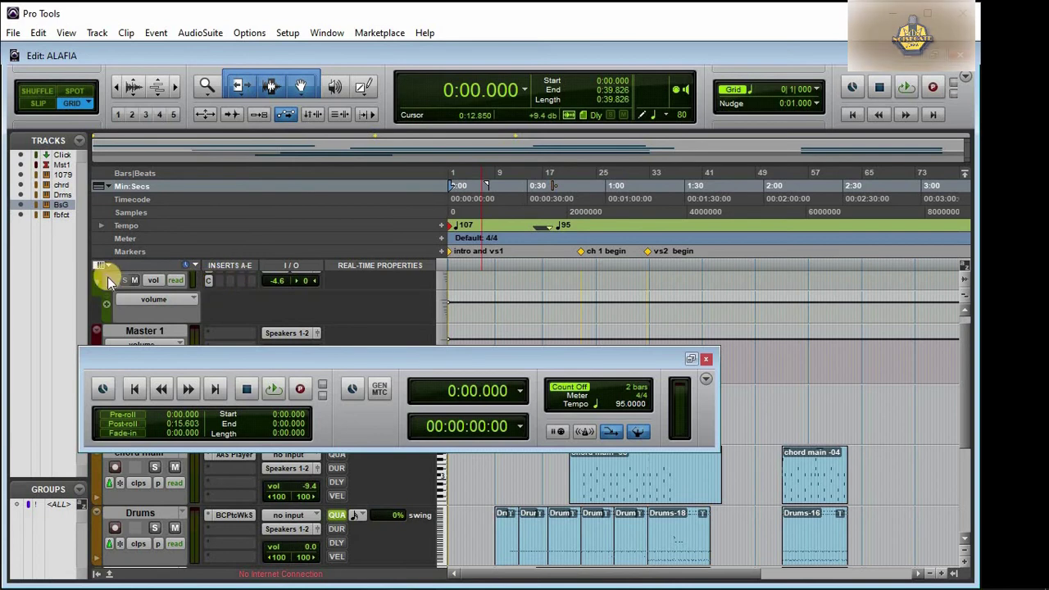
Step: Open the Click track's Click II plug-in and locate to 0:55.616, where it shows 95 BPM
{"action": "left_click", "coordinate": [209, 283]}
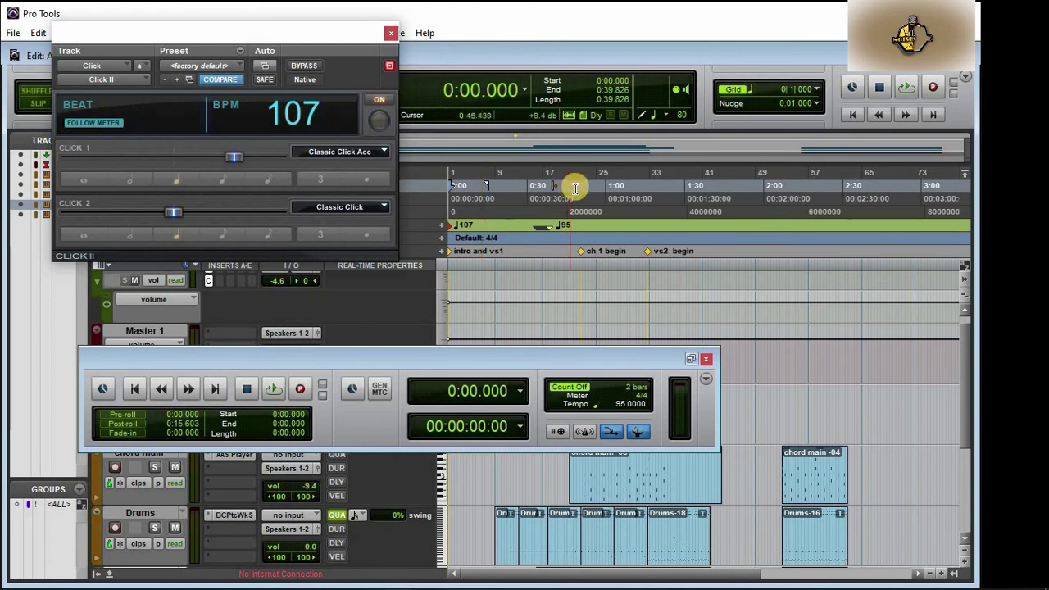
{"action": "left_click", "coordinate": [596, 185]}
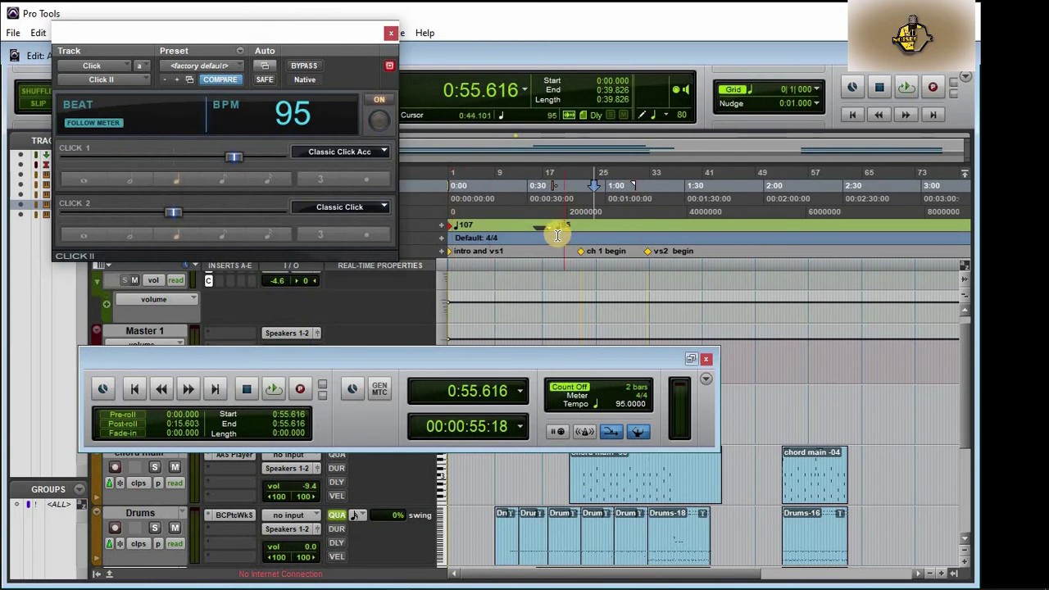
{"action": "left_click_drag", "start_coordinate": [551, 234], "coordinate": [574, 236]}
{"action": "left_click", "coordinate": [572, 192]}
{"action": "left_click", "coordinate": [611, 193]}
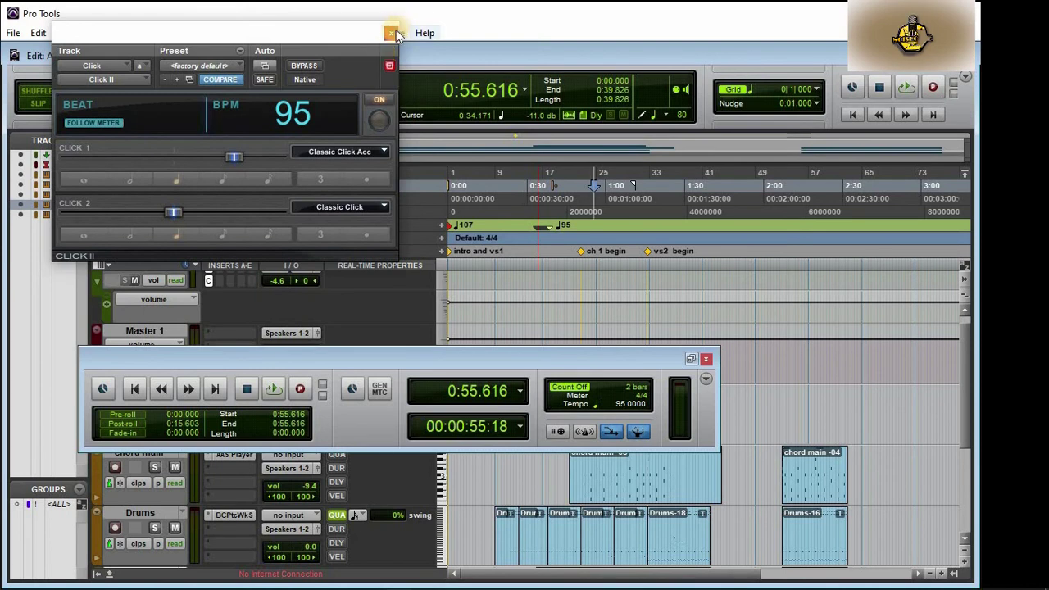
Step: Close Click II, return to zero, and confirm the opening tempo event stays at 107 BPM
{"action": "left_click", "coordinate": [393, 33]}
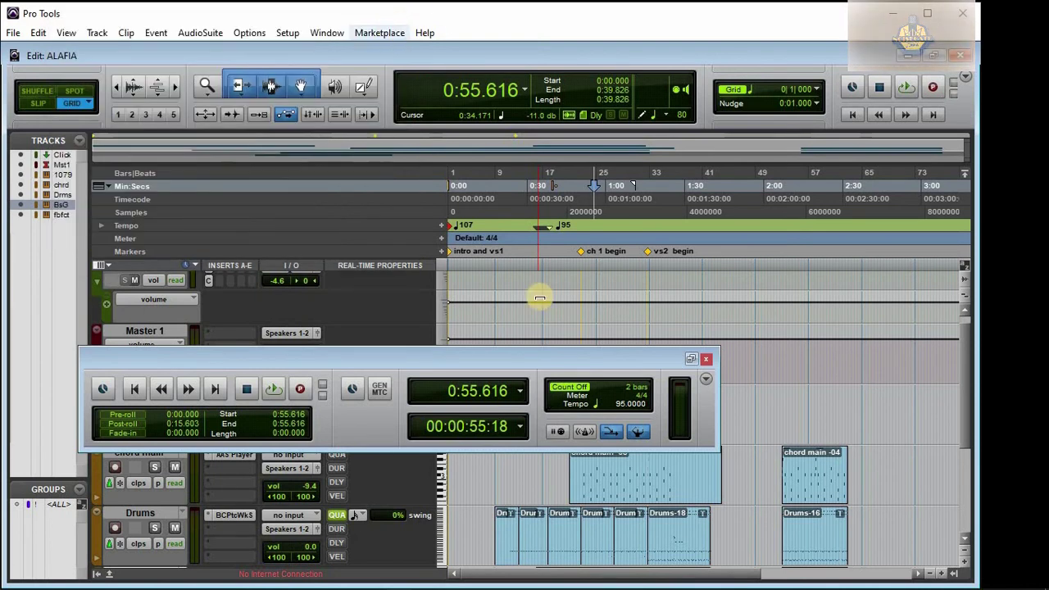
{"action": "left_click", "coordinate": [851, 114]}
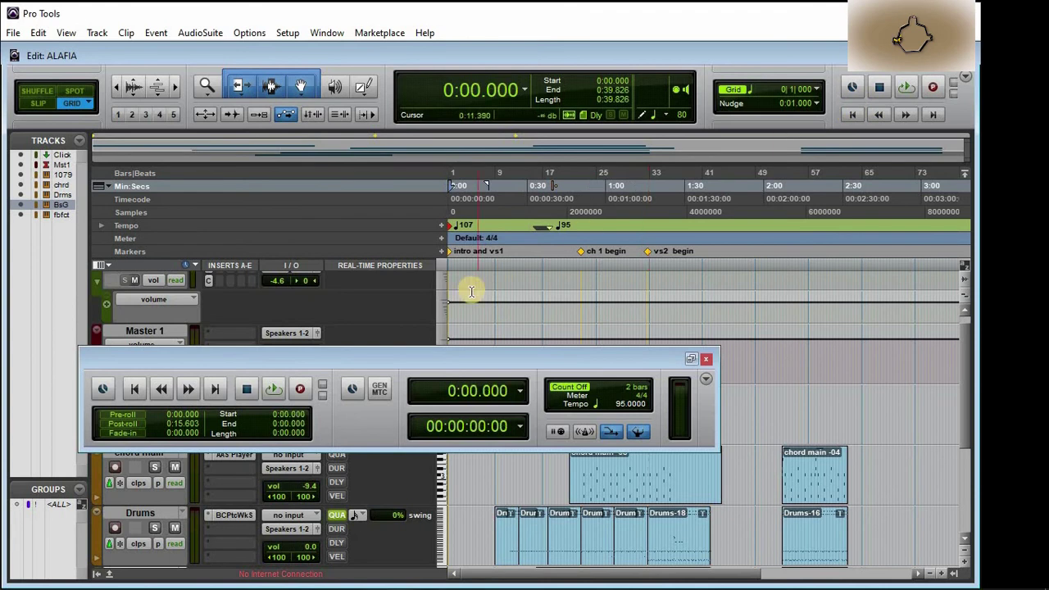
{"action": "double_click", "coordinate": [445, 225]}
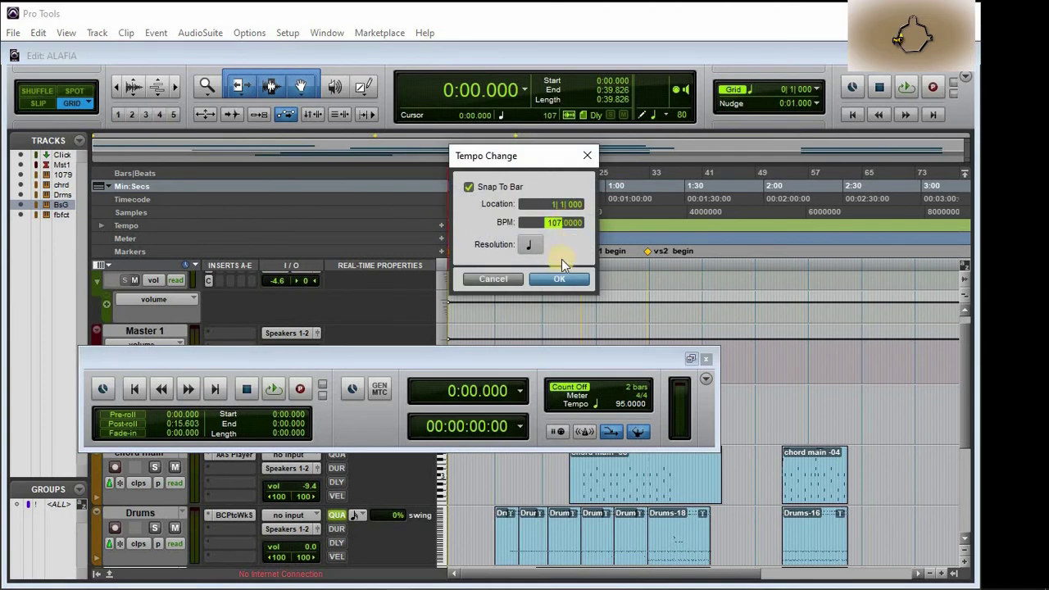
{"action": "left_click", "coordinate": [561, 280]}
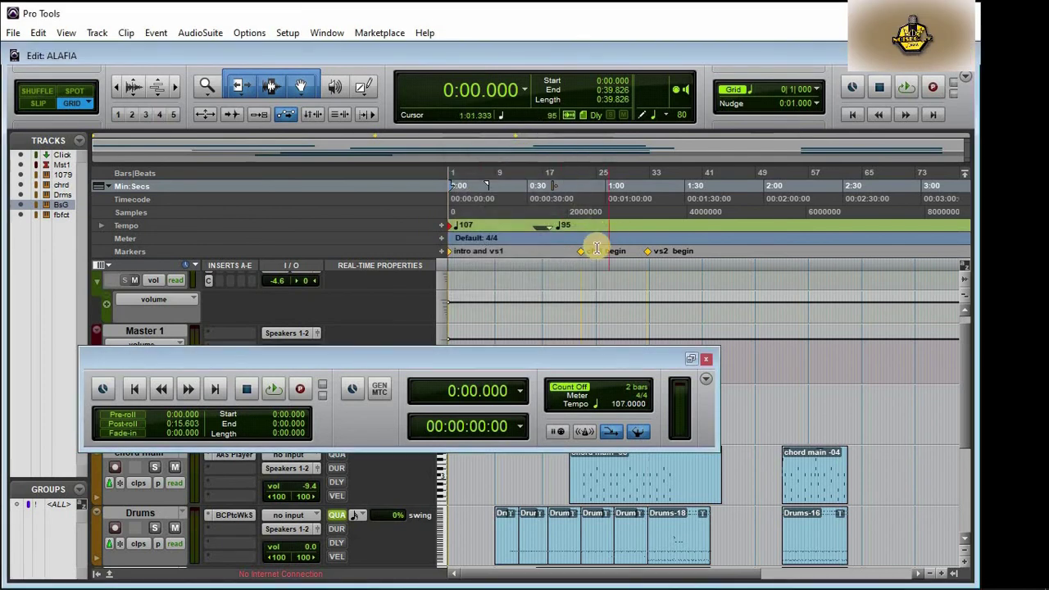
Step: Place the insertion point at bar 33, then at bar 41 (1:37.931)
{"action": "left_click", "coordinate": [574, 196]}
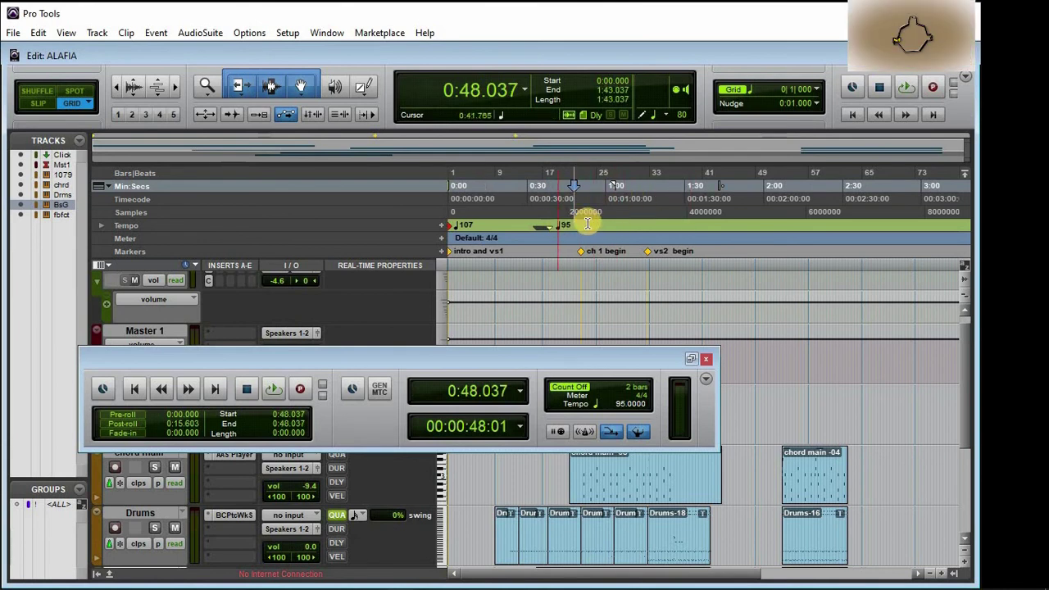
{"action": "left_click", "coordinate": [638, 188]}
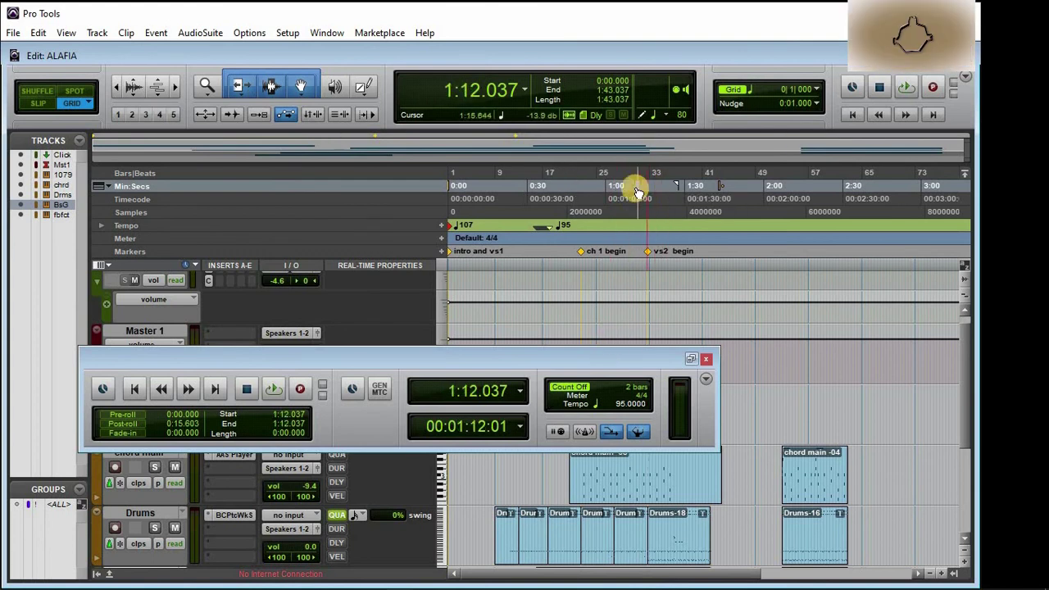
{"action": "left_click", "coordinate": [632, 184]}
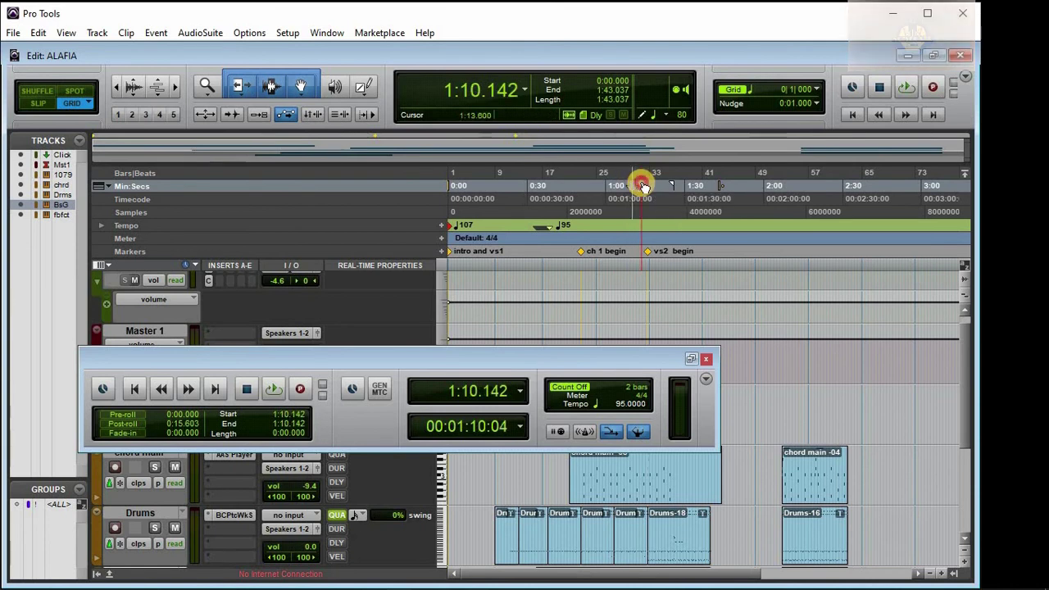
{"action": "left_click", "coordinate": [641, 185]}
{"action": "left_click", "coordinate": [650, 186]}
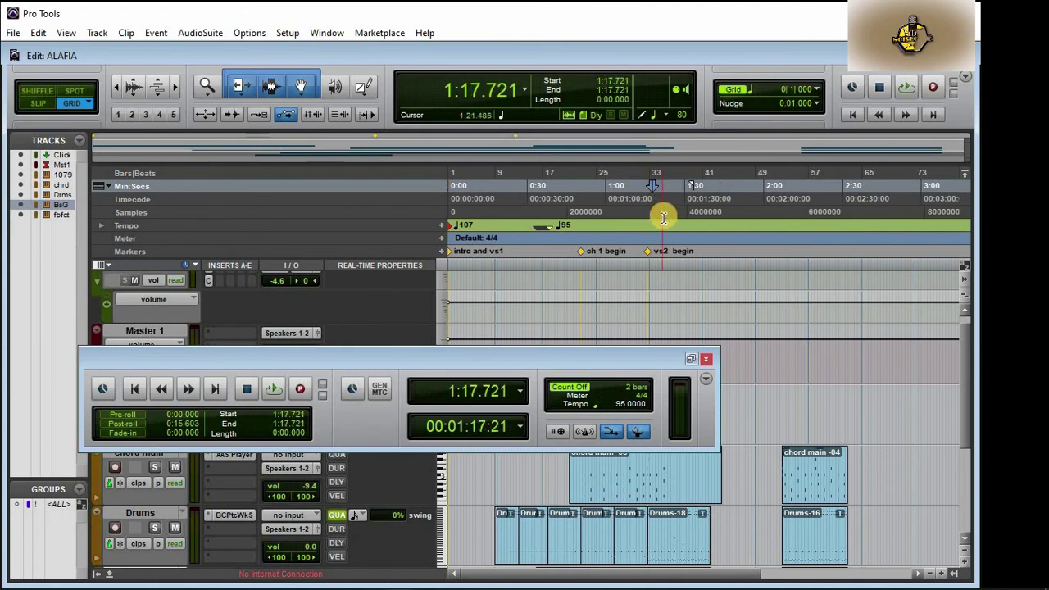
{"action": "left_click", "coordinate": [708, 186]}
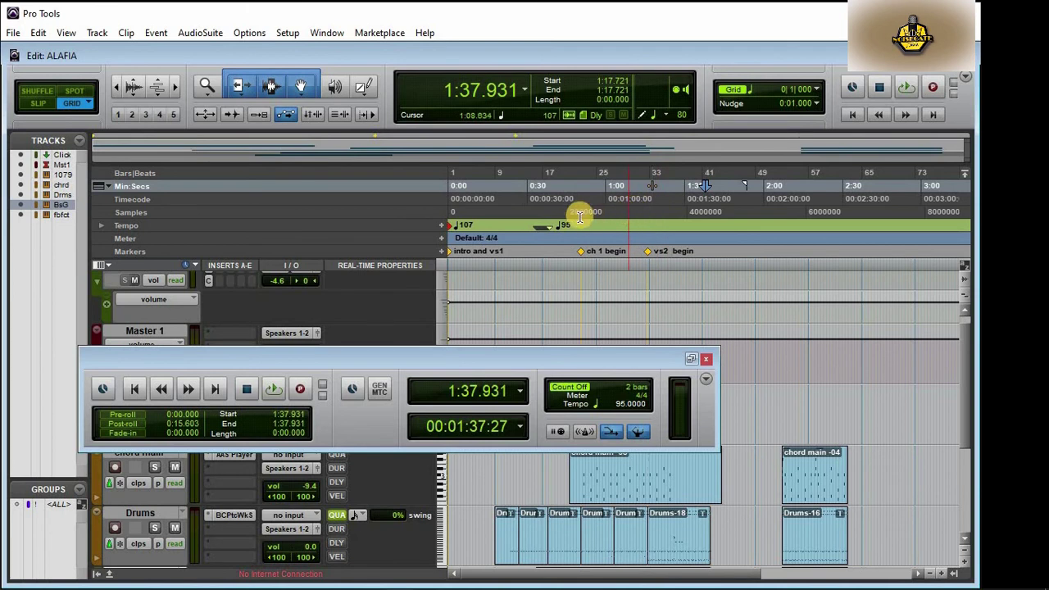
Step: Insert a 123 BPM tempo change on the Tempo ruler at bar 33
{"action": "double_click", "coordinate": [439, 227]}
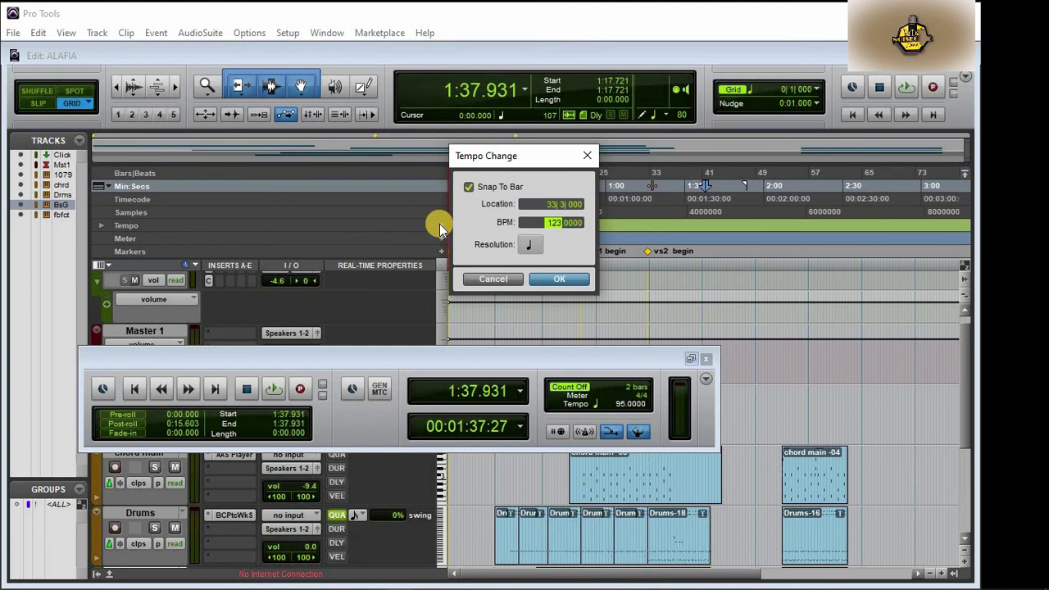
{"action": "type", "text": "123"}
{"action": "key", "text": "Return"}
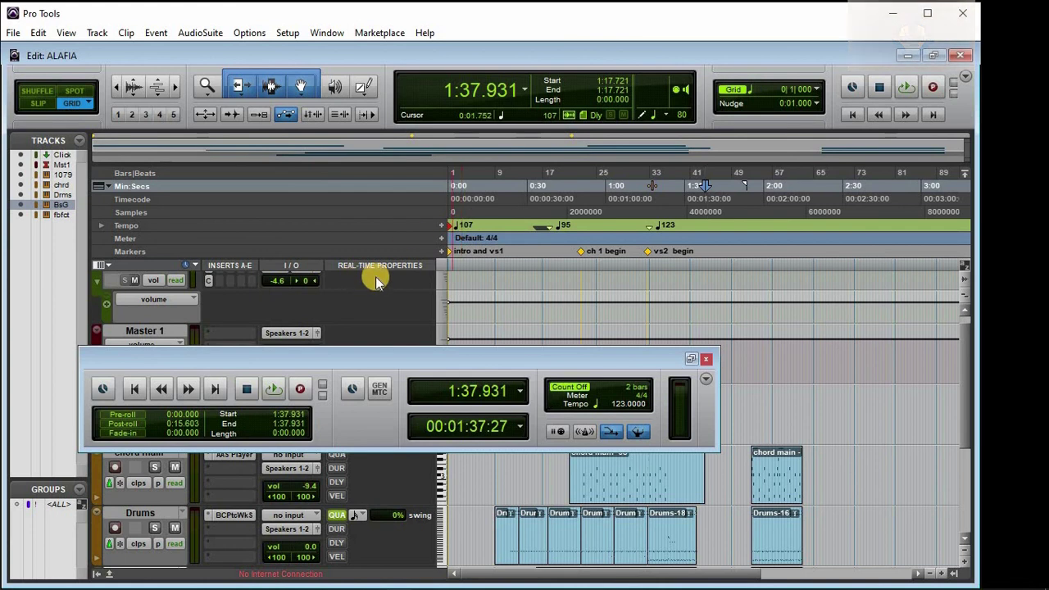
{"action": "left_click", "coordinate": [209, 281]}
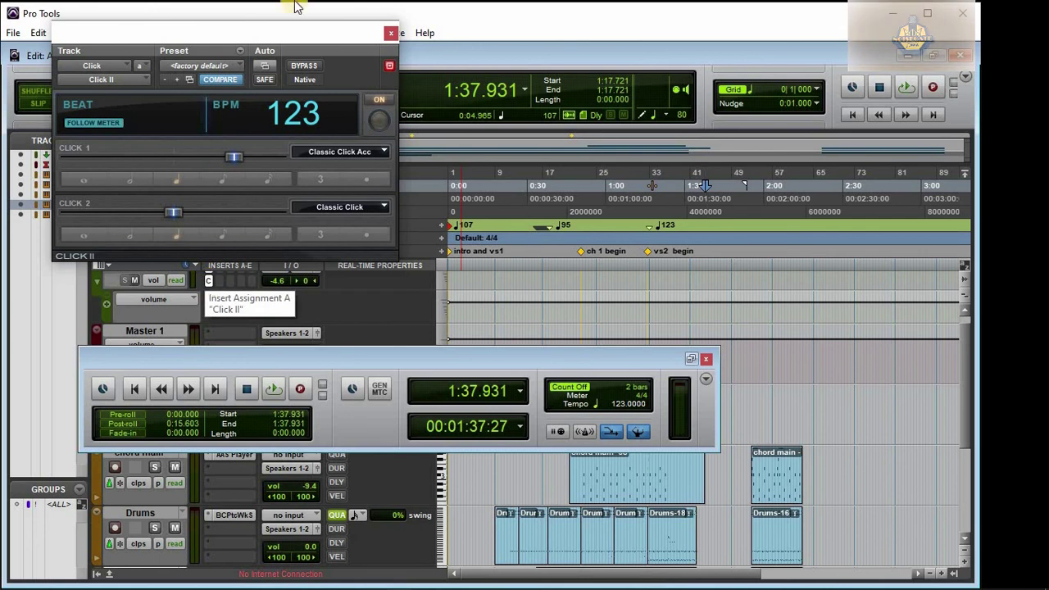
{"action": "left_click", "coordinate": [390, 33]}
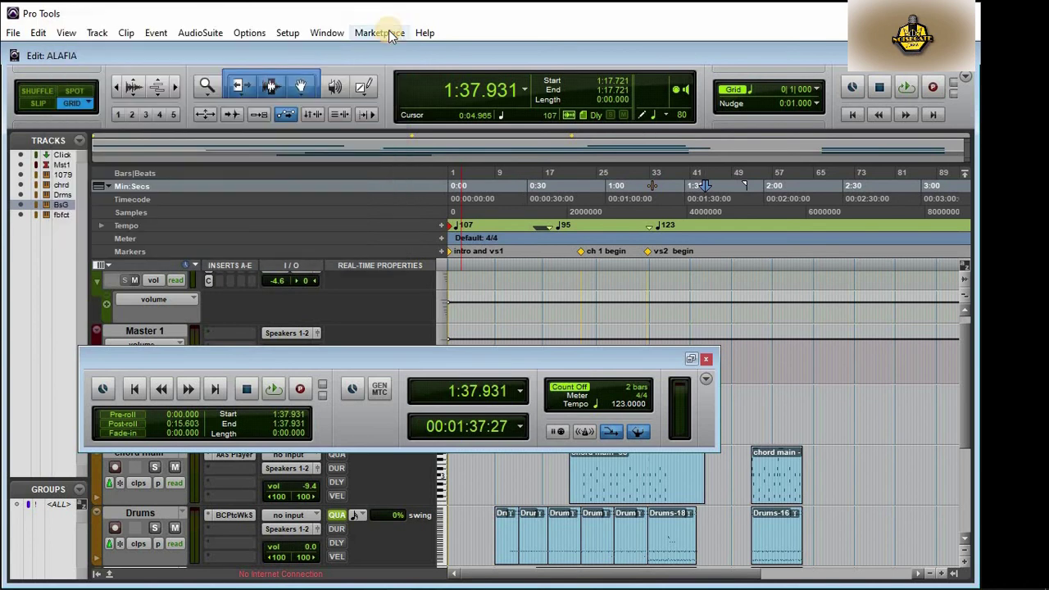